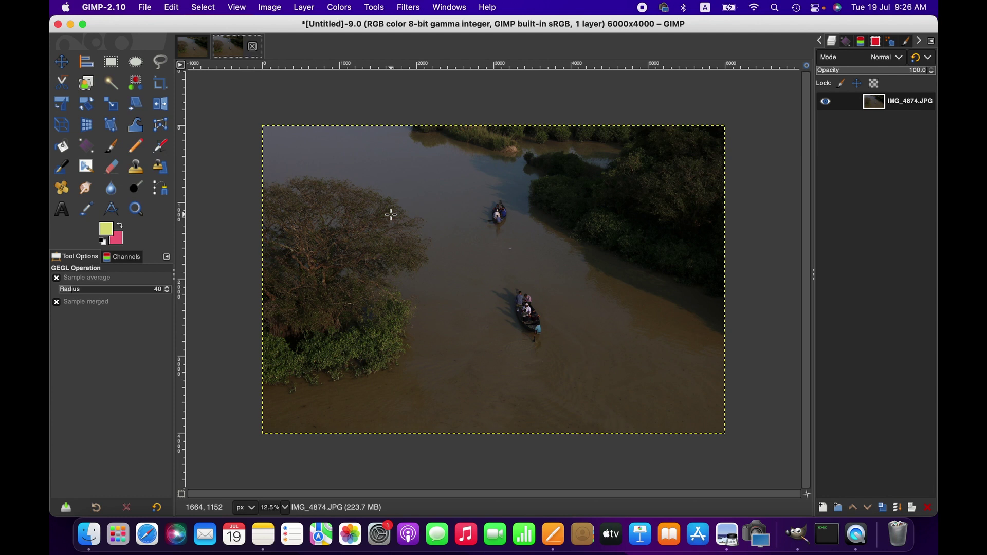
Apply automatic White Balance to the duplicated copy of the dark river photo.
{"action": "left_click", "coordinate": [339, 7]}
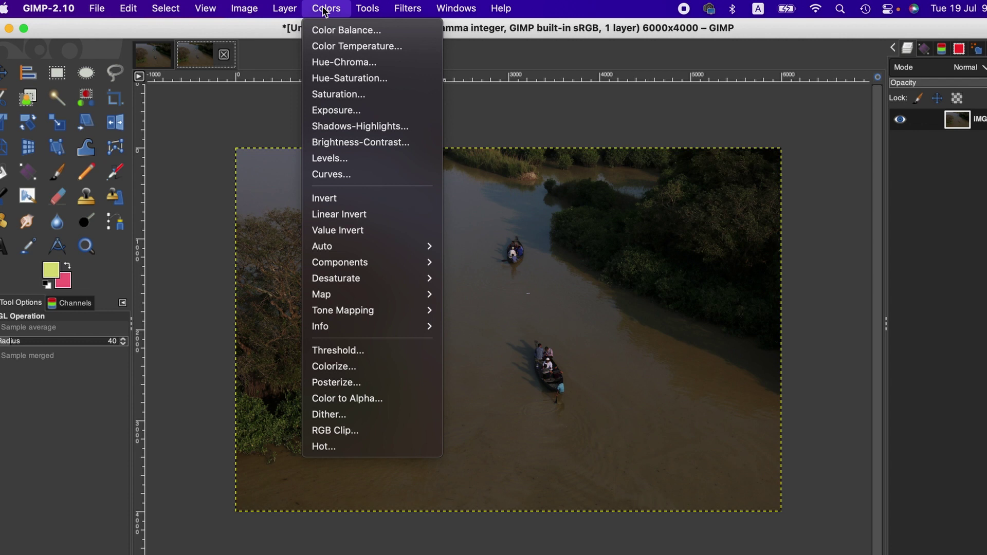
{"action": "mouse_move", "coordinate": [382, 249]}
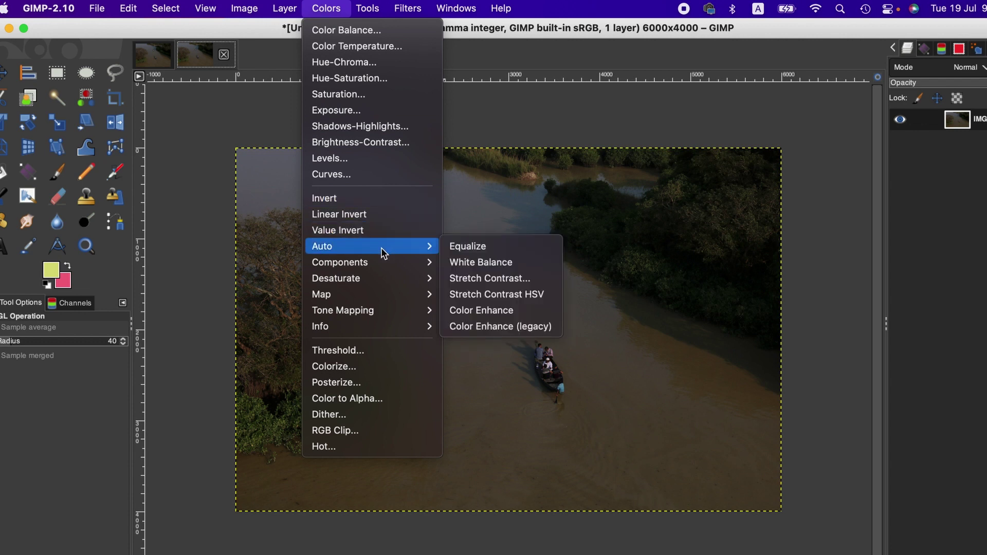
{"action": "left_click", "coordinate": [500, 263]}
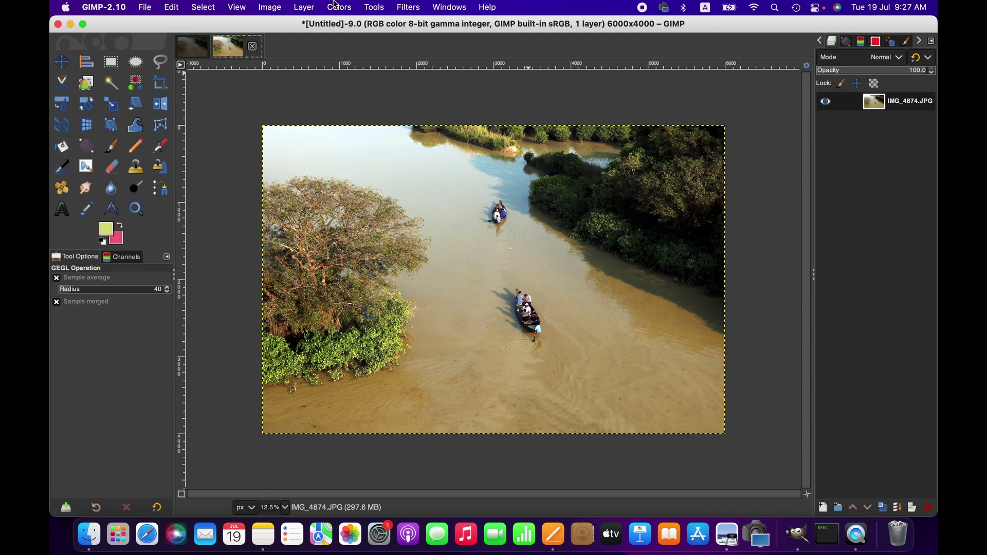
Duplicate the original dark IMG_4874 image again to get a second working copy.
{"action": "left_click", "coordinate": [347, 6]}
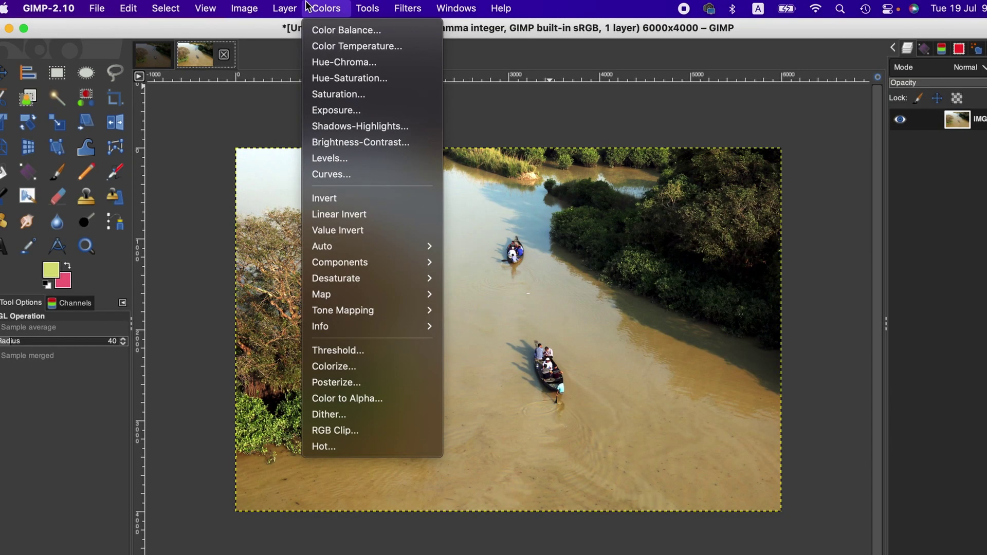
{"action": "left_click", "coordinate": [154, 58]}
{"action": "left_click", "coordinate": [154, 57]}
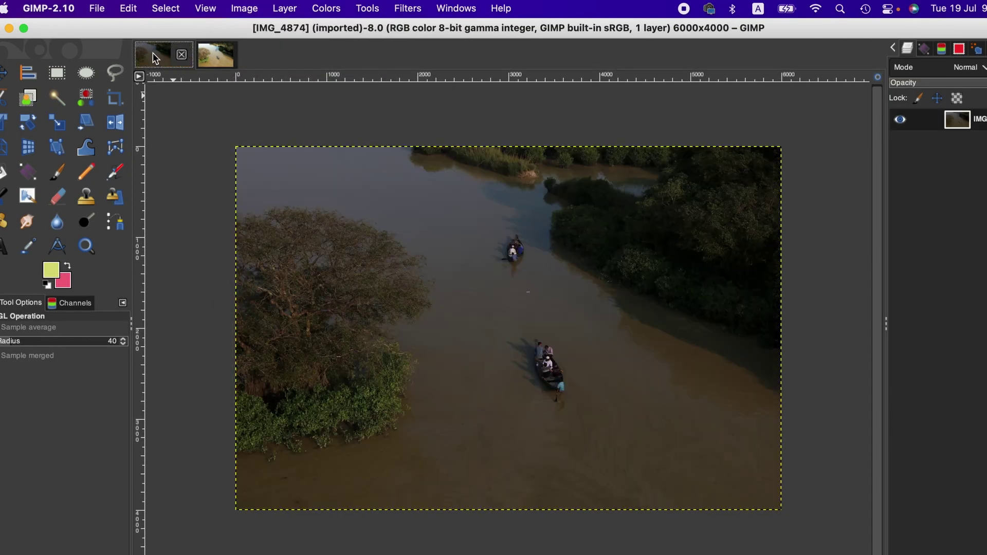
{"action": "left_click", "coordinate": [252, 8]}
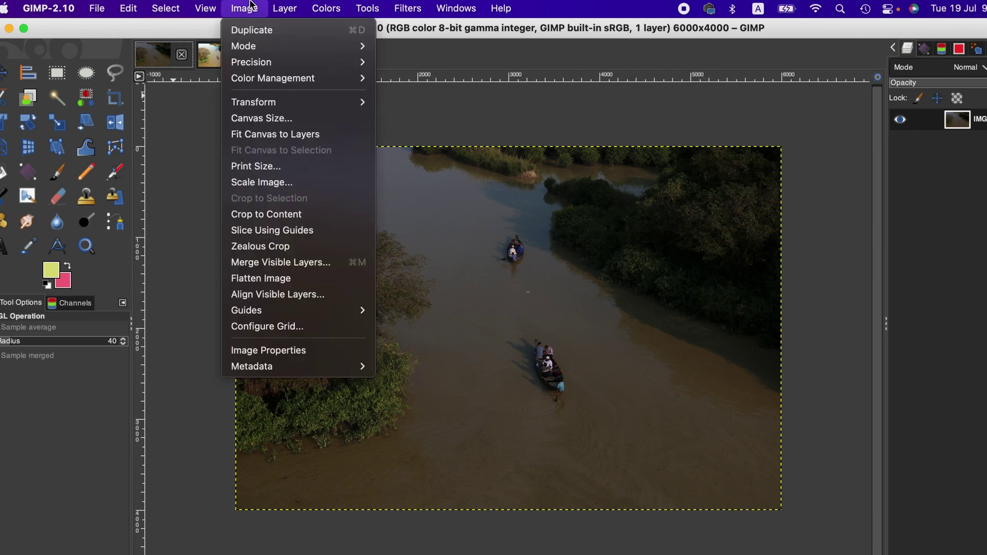
{"action": "left_click", "coordinate": [260, 26]}
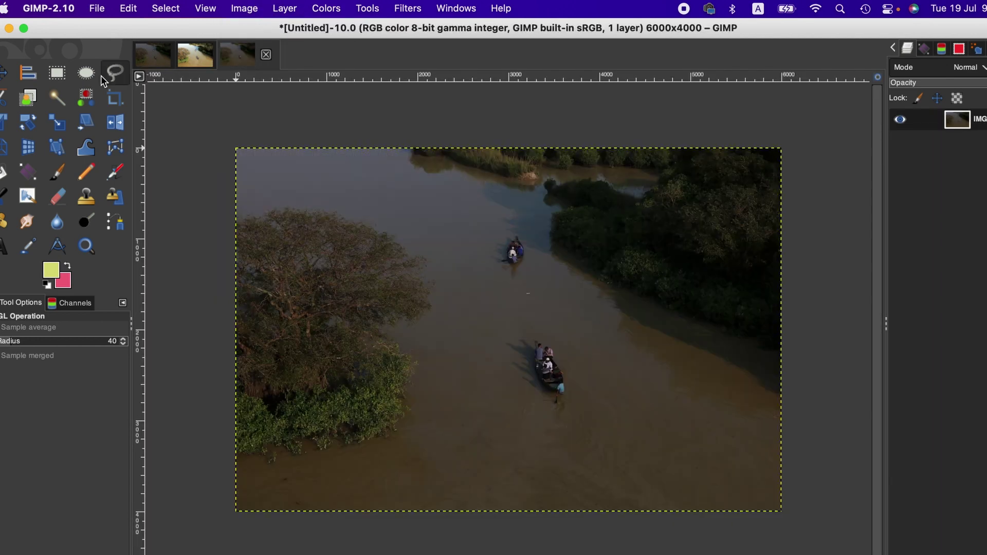
{"action": "left_click", "coordinate": [234, 55]}
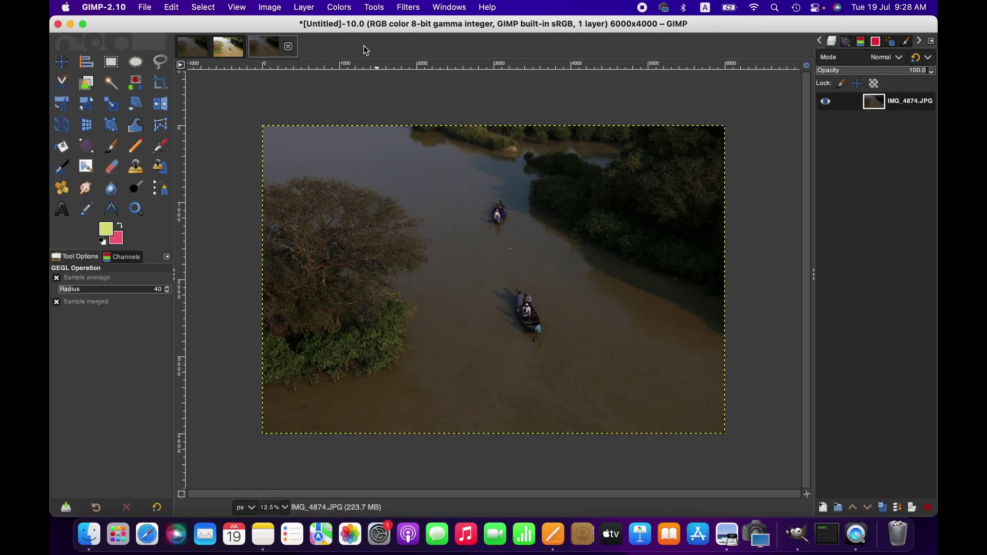
Brighten the new copy by raising its exposure with the Exposure adjustment.
{"action": "left_click", "coordinate": [345, 7]}
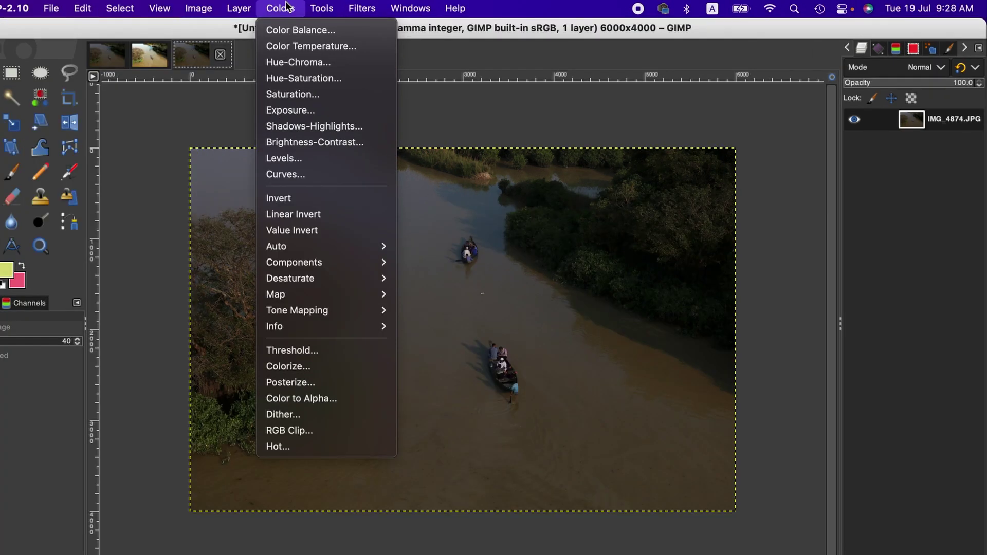
{"action": "left_click", "coordinate": [295, 110]}
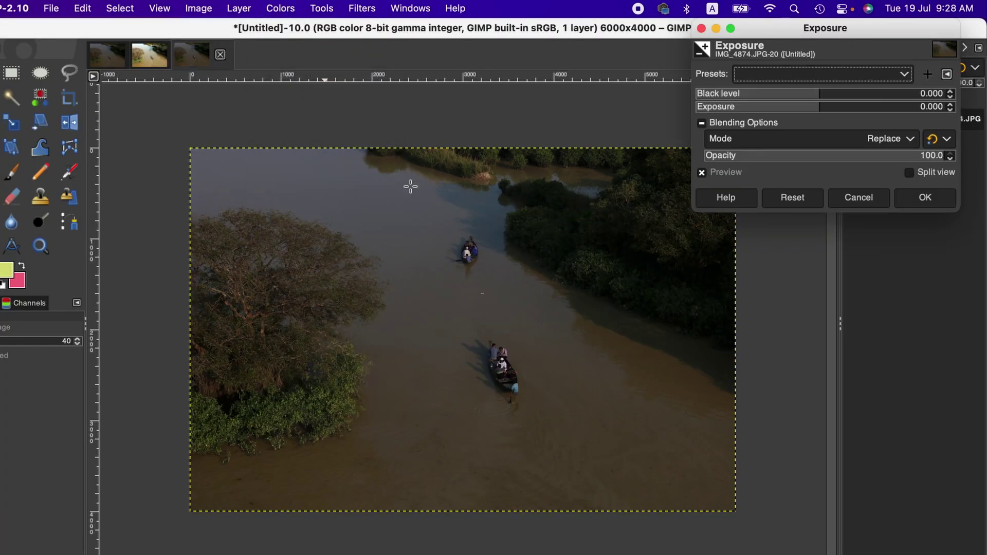
{"action": "left_click", "coordinate": [833, 106]}
{"action": "left_click_drag", "start_coordinate": [833, 106], "coordinate": [836, 106]}
{"action": "left_click", "coordinate": [924, 197]}
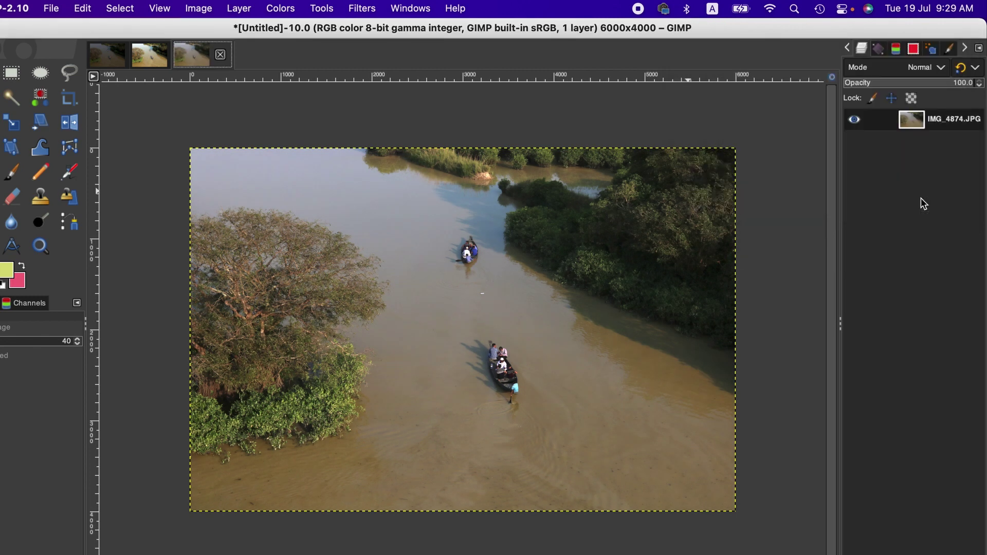
{"action": "left_click", "coordinate": [282, 9]}
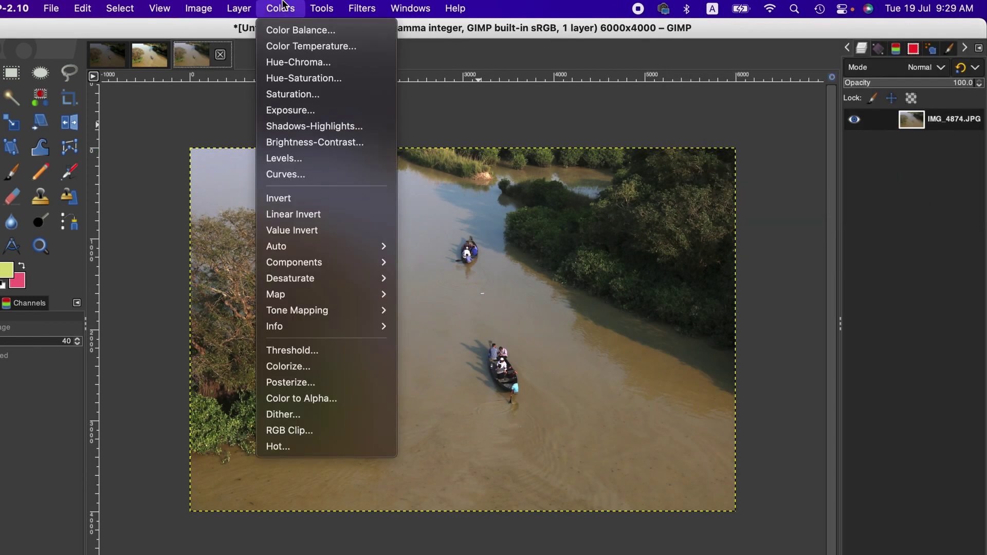
{"action": "left_click", "coordinate": [316, 159]}
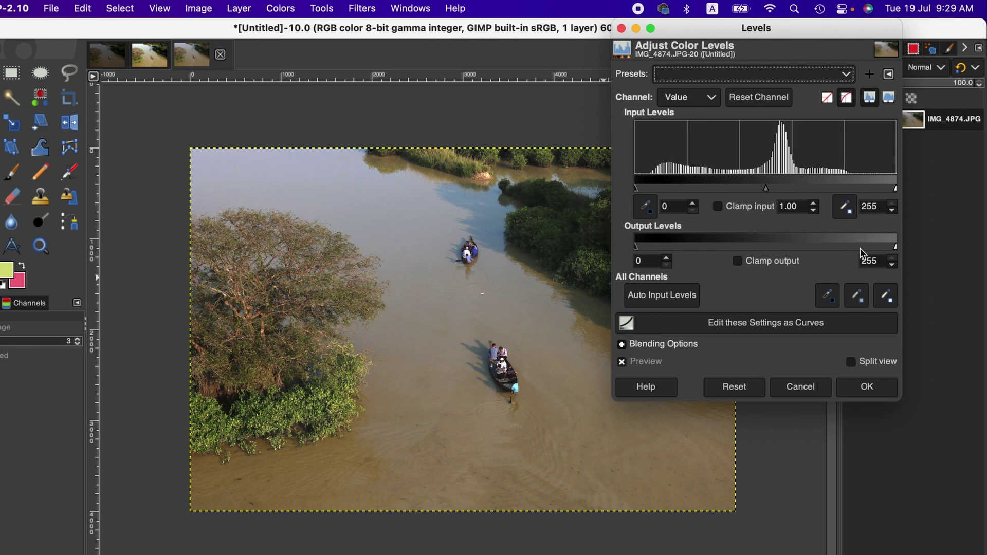
{"action": "left_click", "coordinate": [813, 203]}
{"action": "left_click", "coordinate": [812, 203]}
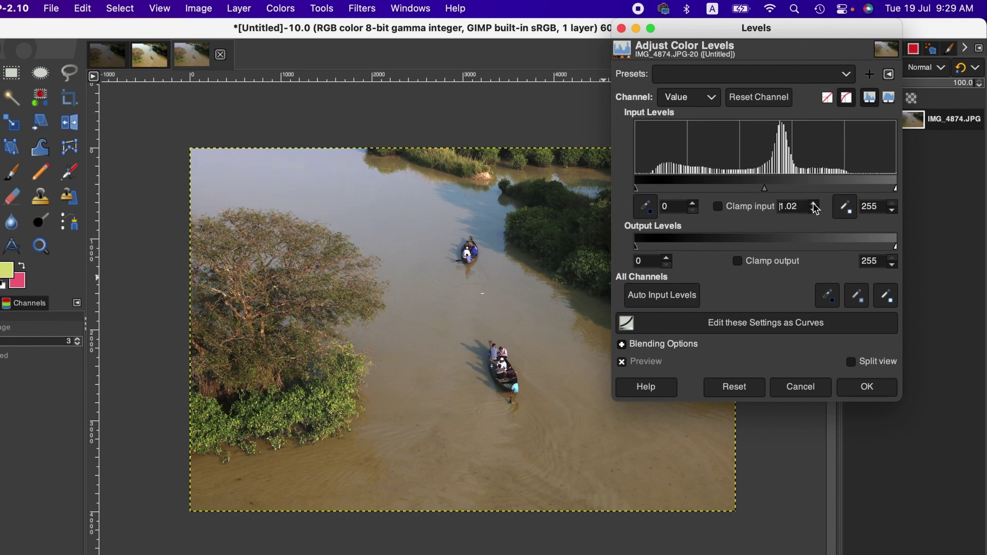
{"action": "left_click", "coordinate": [813, 203]}
{"action": "left_click", "coordinate": [812, 203]}
{"action": "key", "text": "Escape"}
Lift the dark areas of the brightened copy by setting Shadows to 15.76 with Shadows-Highlights.
{"action": "left_click", "coordinate": [288, 8]}
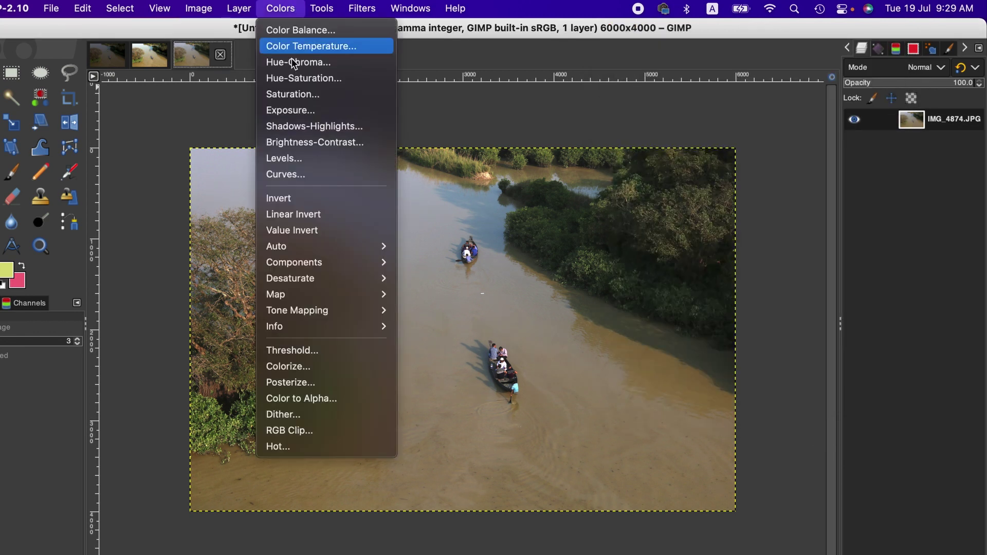
{"action": "left_click", "coordinate": [313, 128]}
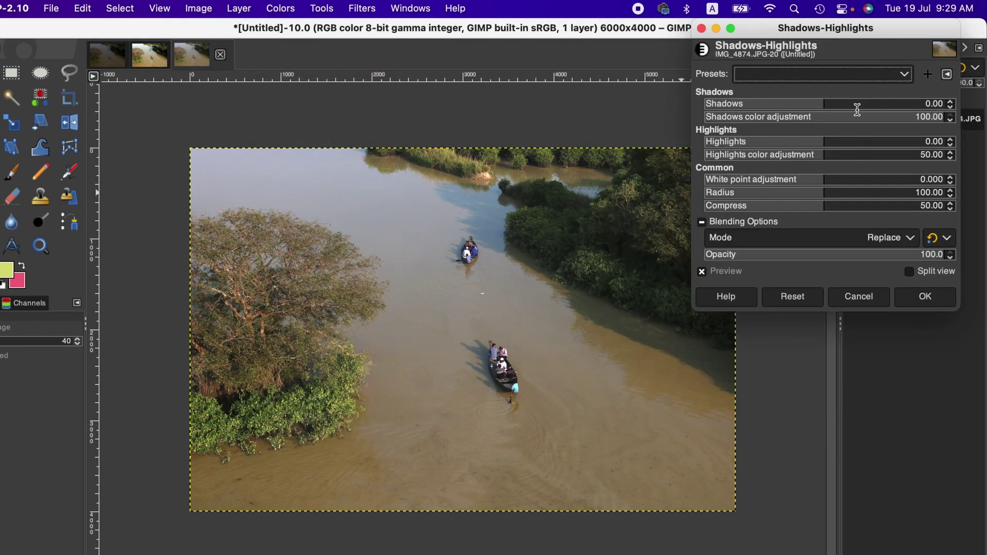
{"action": "left_click_drag", "start_coordinate": [857, 106], "coordinate": [843, 105]}
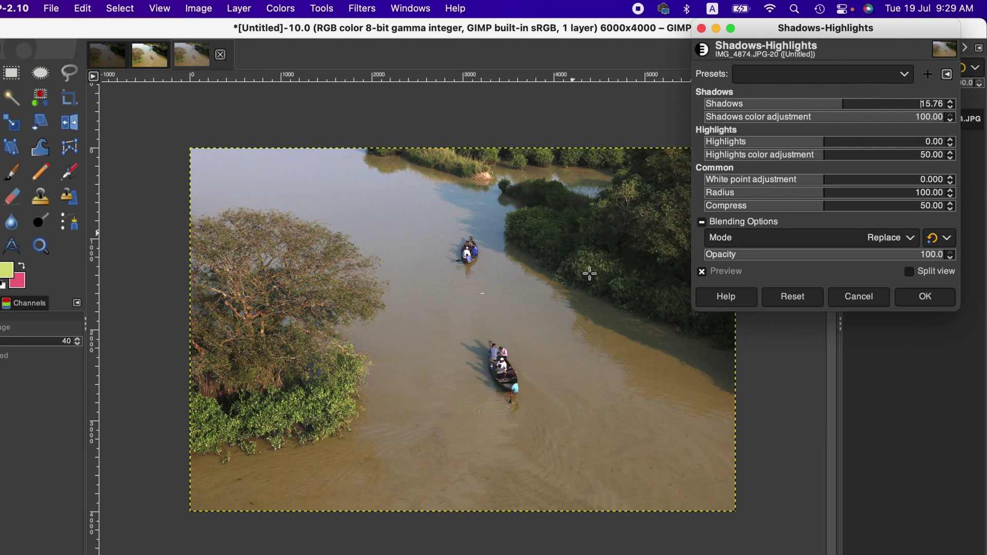
Open the Color Balance adjustment for the brightened copy.
{"action": "left_click", "coordinate": [283, 5]}
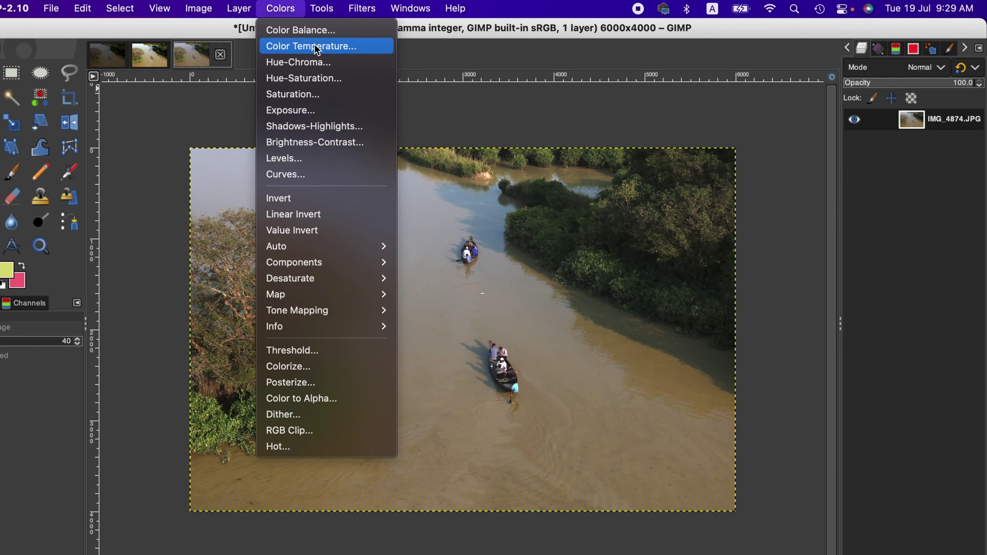
{"action": "left_click", "coordinate": [307, 30]}
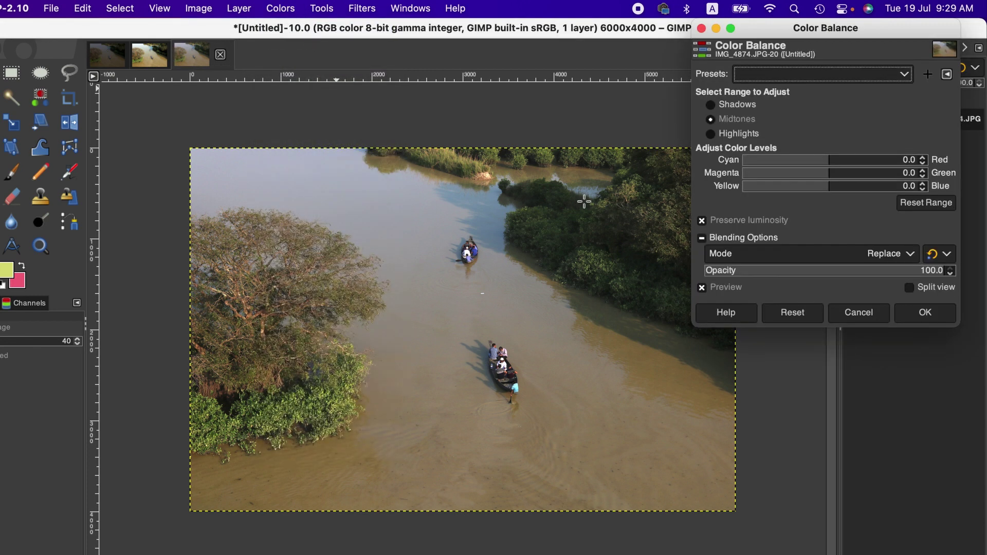
Try shifting the shadows' Magenta-Green balance to 6.0, compare it in a split view, and reset the adjustment.
{"action": "left_click", "coordinate": [738, 106]}
{"action": "left_click", "coordinate": [730, 131]}
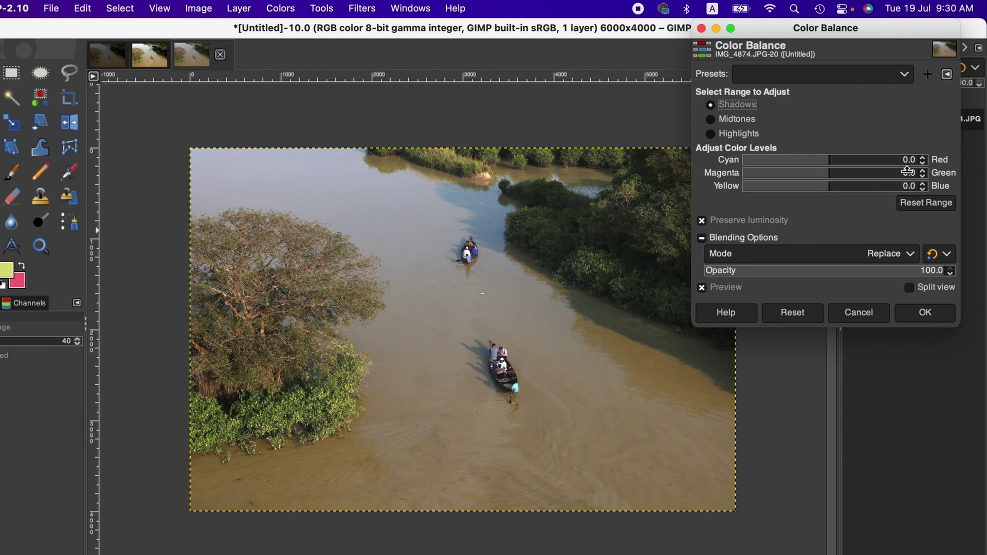
{"action": "left_click", "coordinate": [924, 170]}
{"action": "left_click", "coordinate": [923, 170]}
{"action": "left_click", "coordinate": [908, 287]}
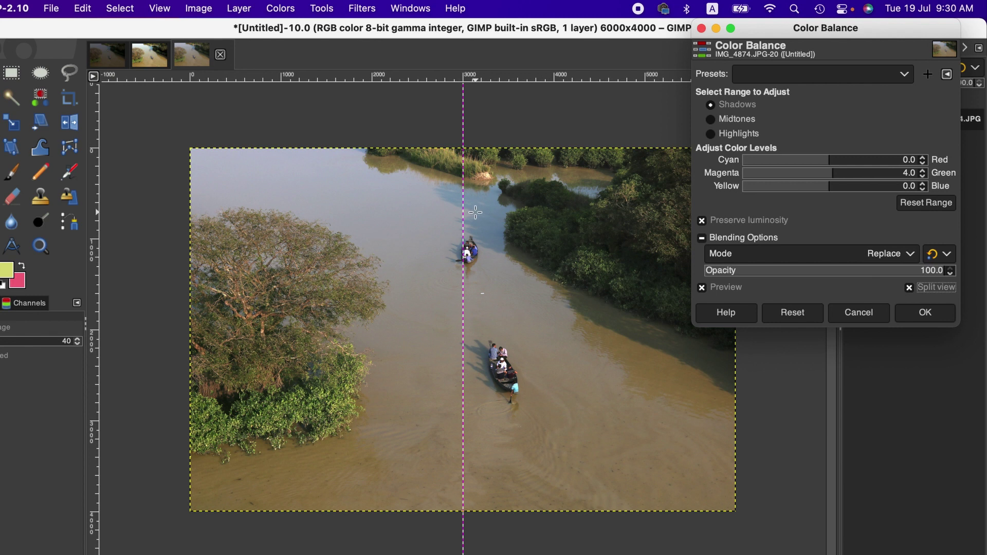
{"action": "left_click_drag", "start_coordinate": [464, 202], "coordinate": [656, 239]}
{"action": "double_click", "coordinate": [885, 145]}
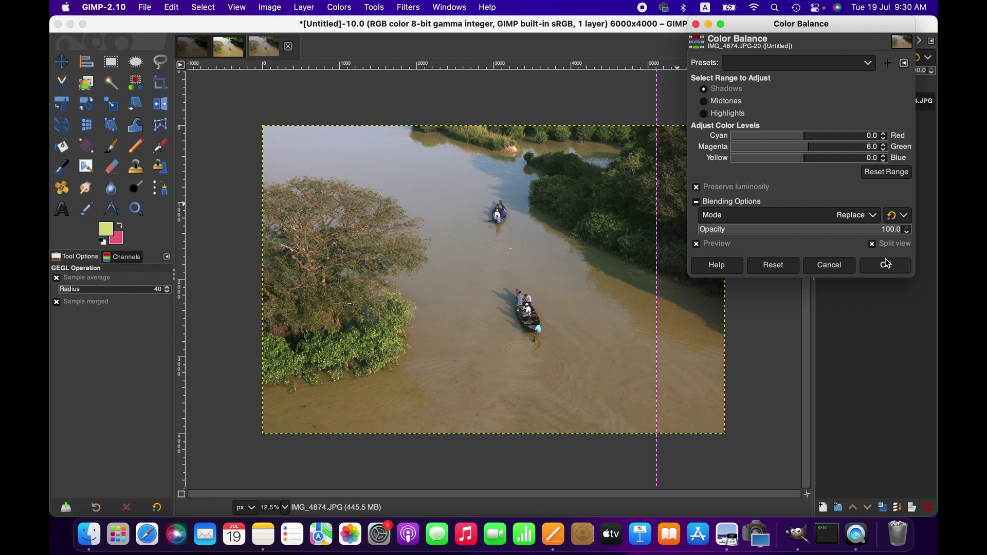
{"action": "left_click", "coordinate": [773, 264]}
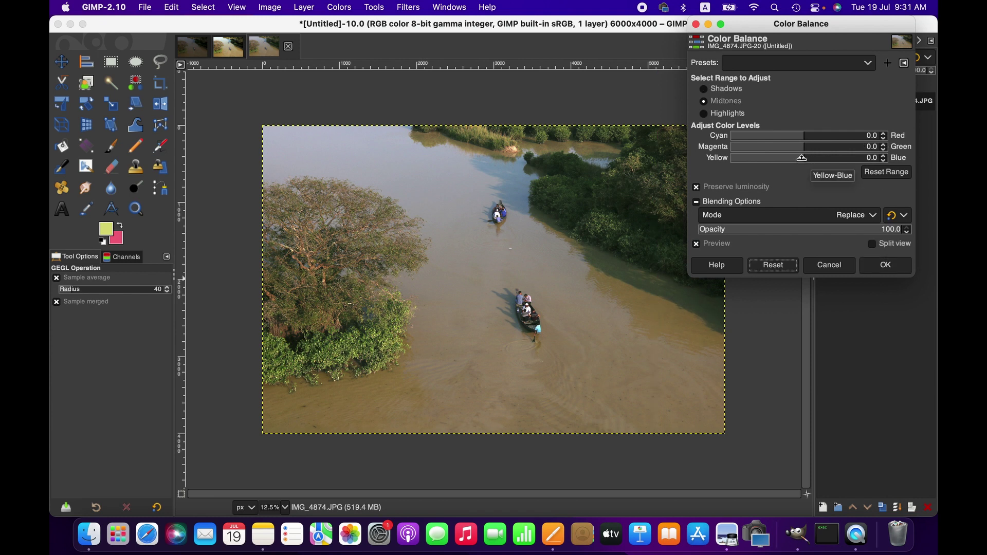
Shift the midtones slightly toward yellow, with Yellow-Blue at about -2.5, and apply the color balance.
{"action": "left_click", "coordinate": [802, 157]}
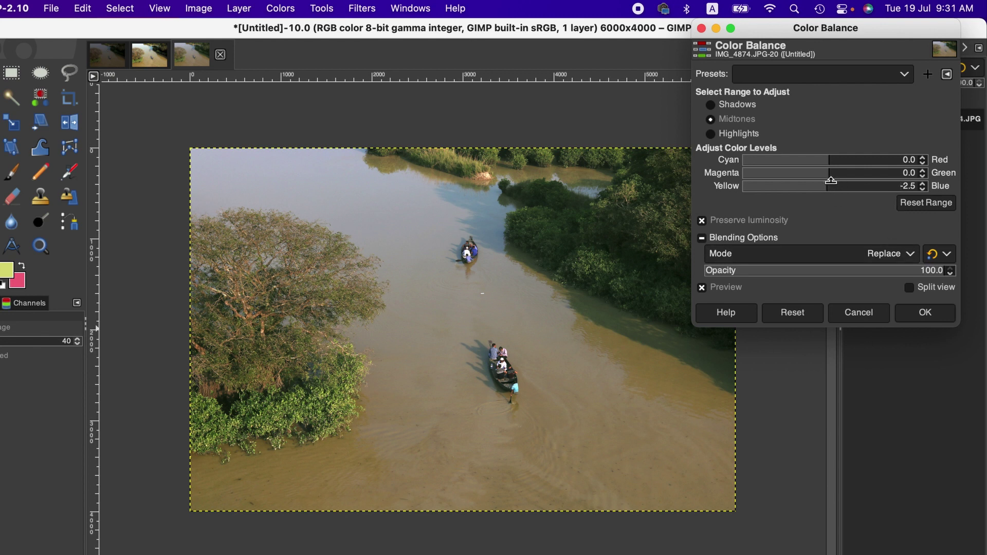
{"action": "left_click", "coordinate": [830, 181]}
{"action": "left_click", "coordinate": [916, 313]}
Increase the copy's saturation to a scale of 1.035.
{"action": "left_click", "coordinate": [280, 8]}
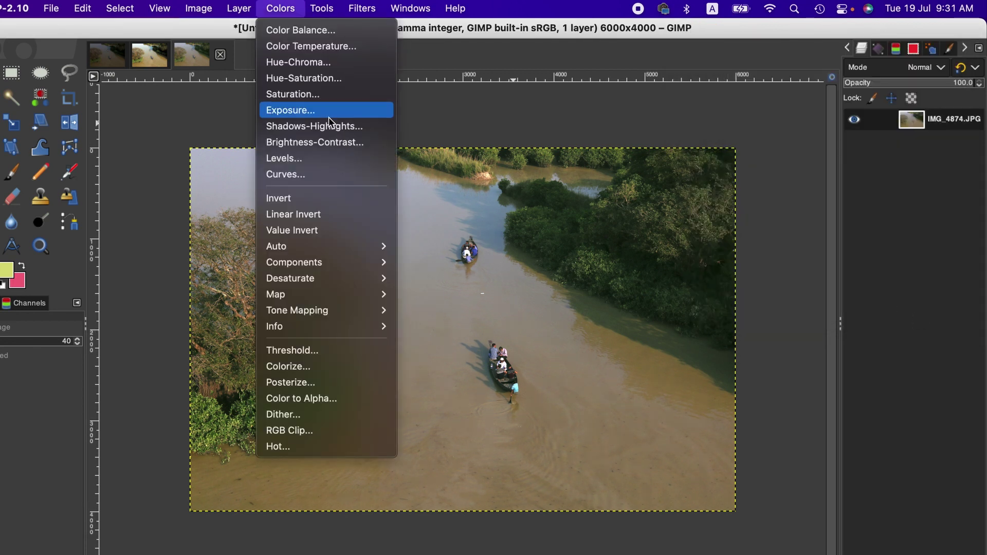
{"action": "left_click", "coordinate": [309, 95]}
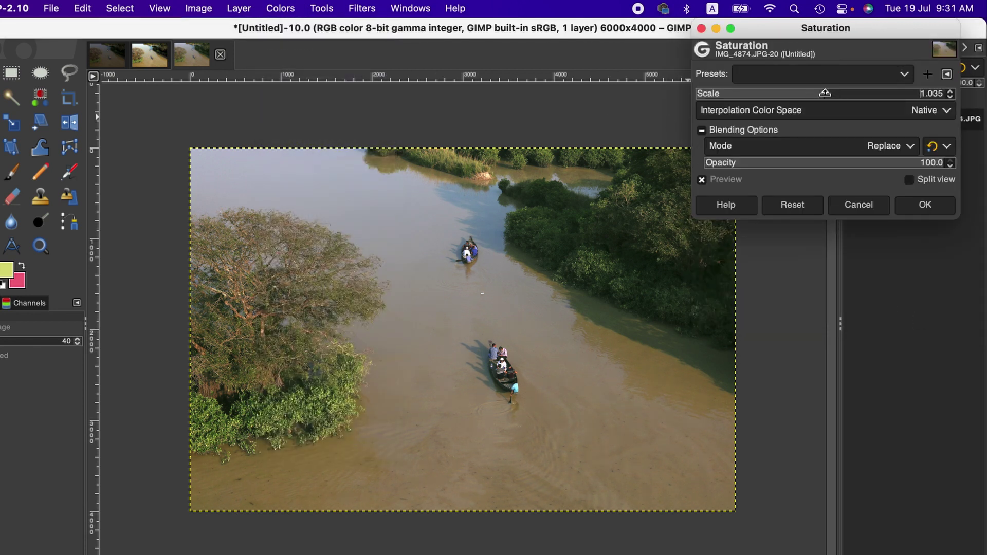
{"action": "left_click", "coordinate": [909, 205]}
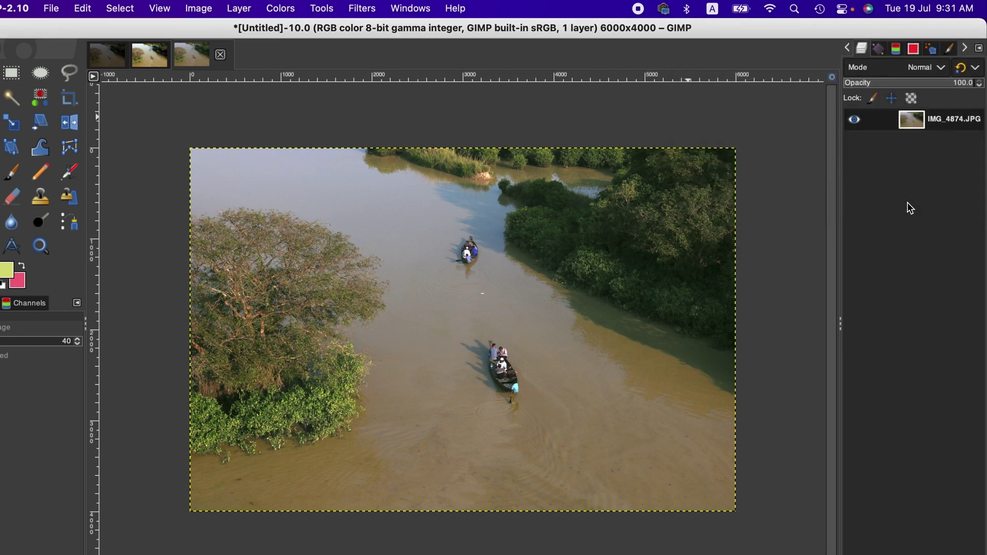
Compare the manually edited copy with the white-balanced one and raise the manual copy's exposure by about 0.35.
{"action": "left_click", "coordinate": [146, 56]}
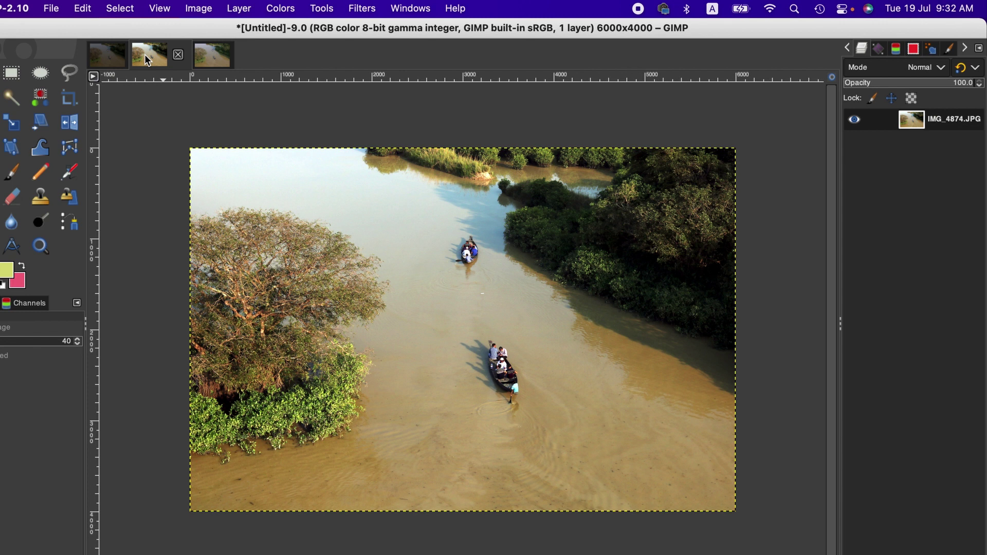
{"action": "left_click", "coordinate": [212, 55]}
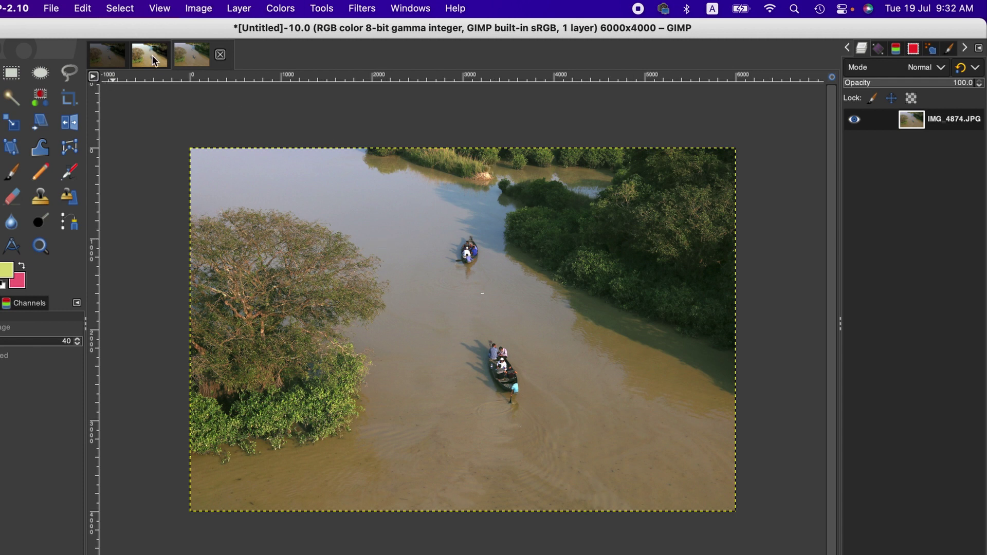
{"action": "left_click", "coordinate": [280, 8]}
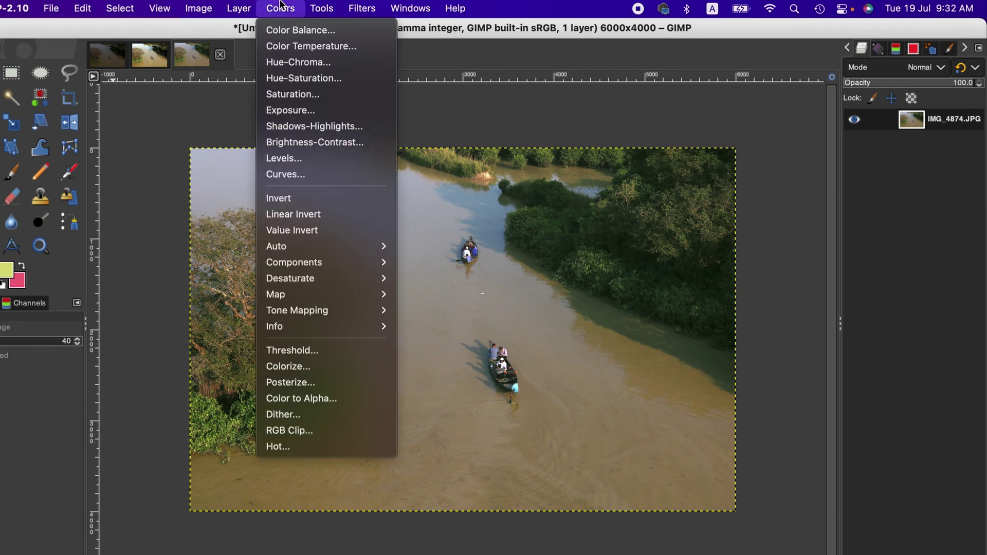
{"action": "left_click", "coordinate": [325, 106]}
{"action": "left_click", "coordinate": [824, 104]}
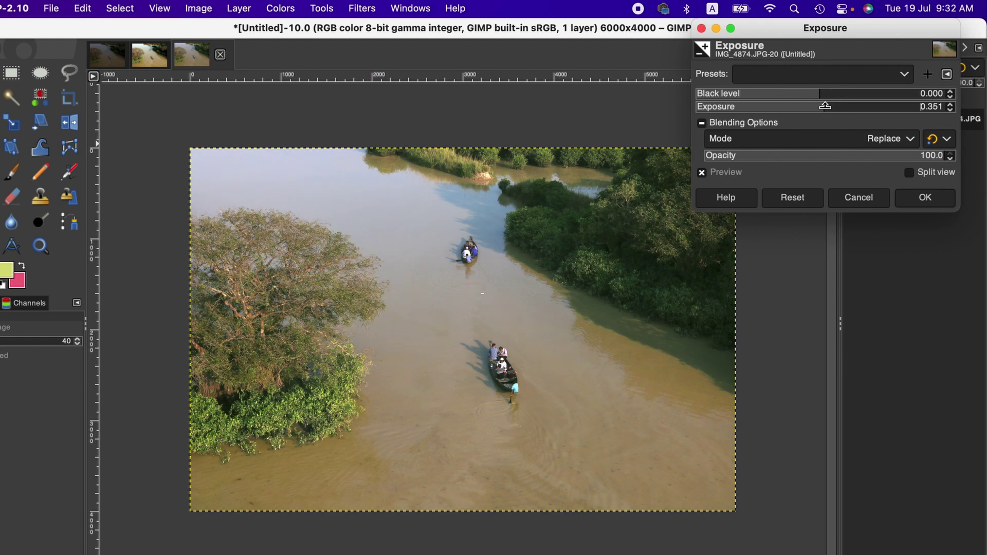
{"action": "left_click", "coordinate": [832, 106]}
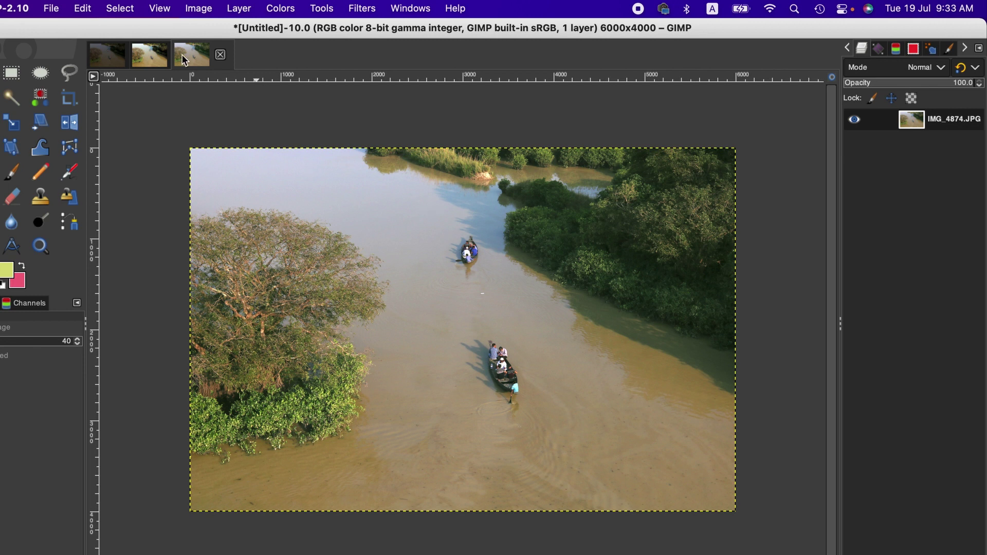
Apply automatic Color Enhance to the white-balanced copy.
{"action": "left_click", "coordinate": [159, 56]}
{"action": "left_click", "coordinate": [280, 8]}
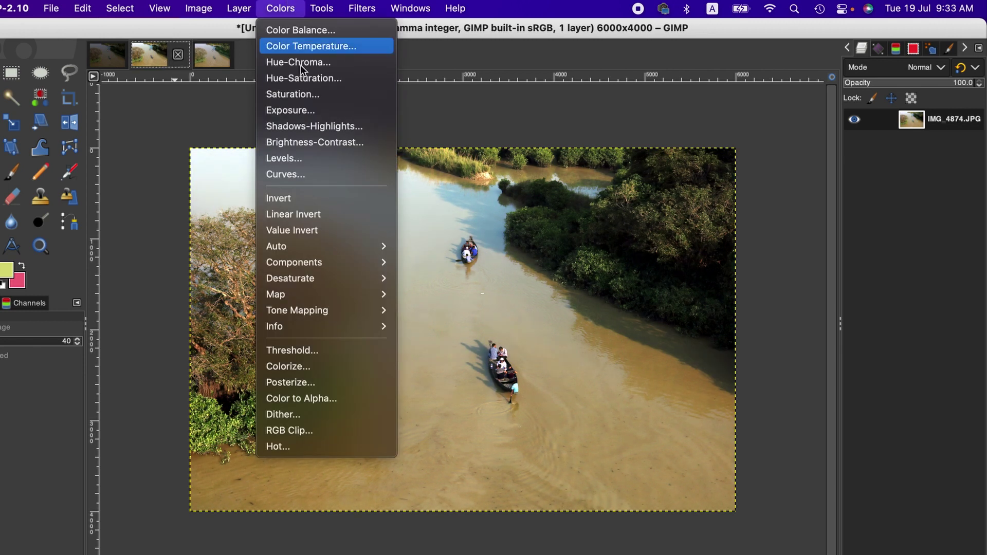
{"action": "mouse_move", "coordinate": [345, 248]}
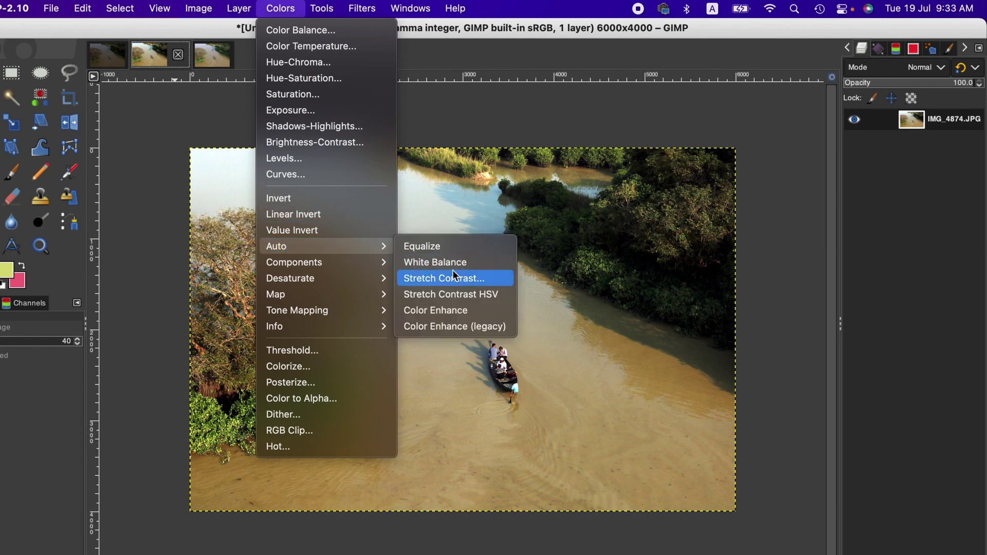
{"action": "left_click", "coordinate": [462, 310]}
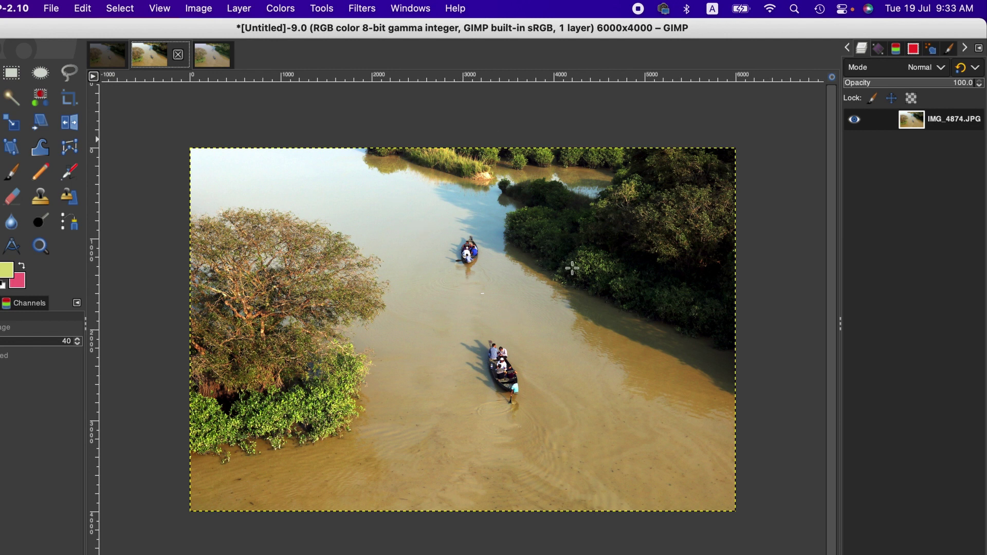
Compare the manually corrected copy, the white-balanced copy and the original photo.
{"action": "left_click", "coordinate": [212, 57]}
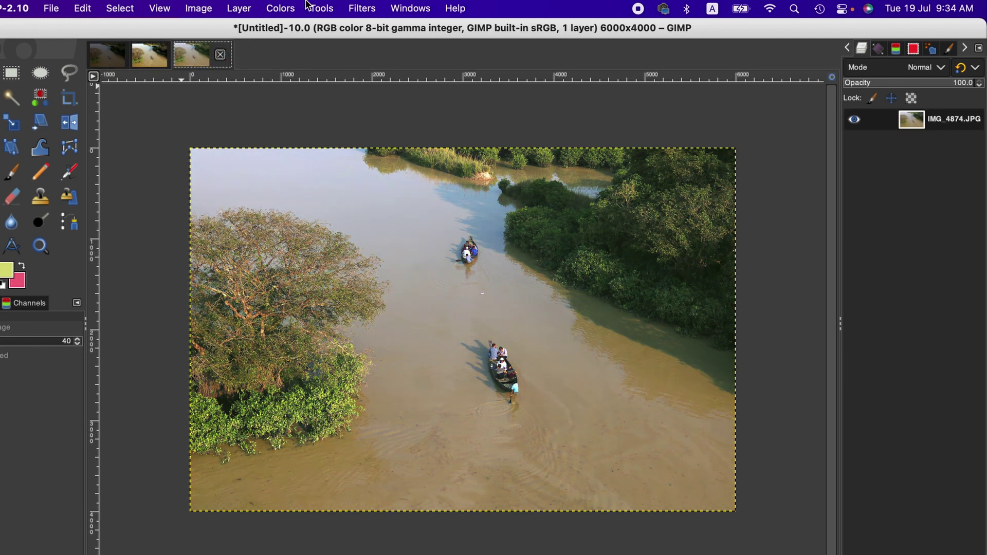
{"action": "left_click", "coordinate": [148, 59]}
{"action": "left_click", "coordinate": [107, 63]}
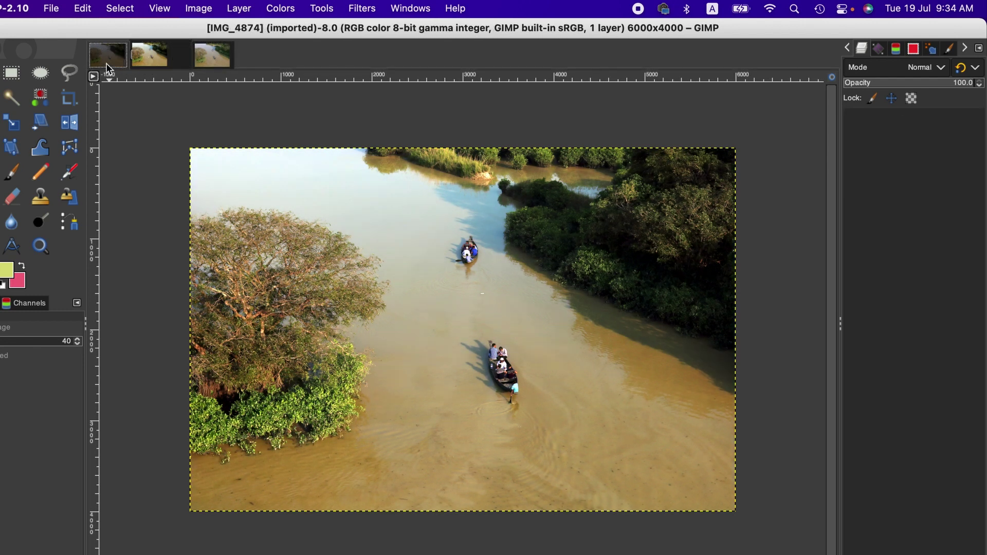
{"action": "left_click", "coordinate": [157, 59]}
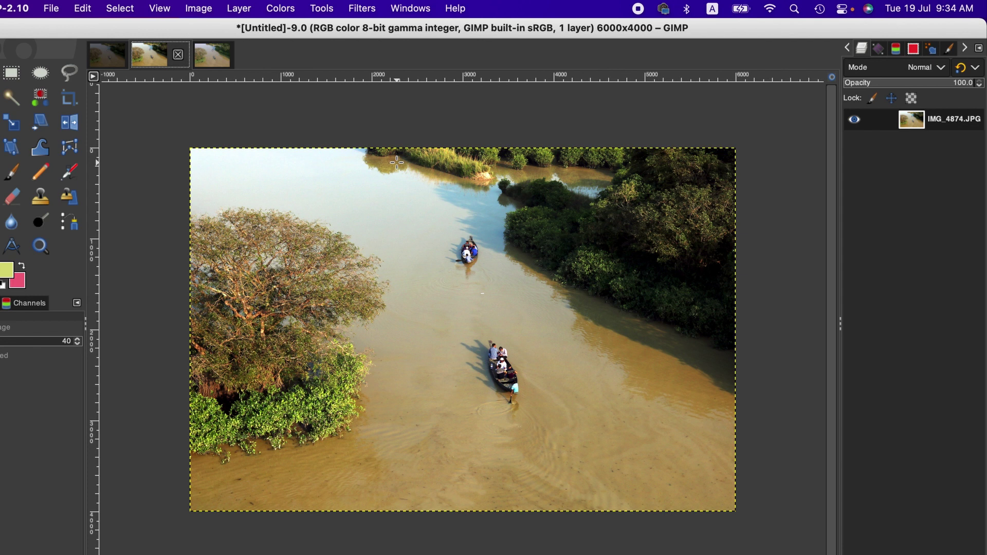